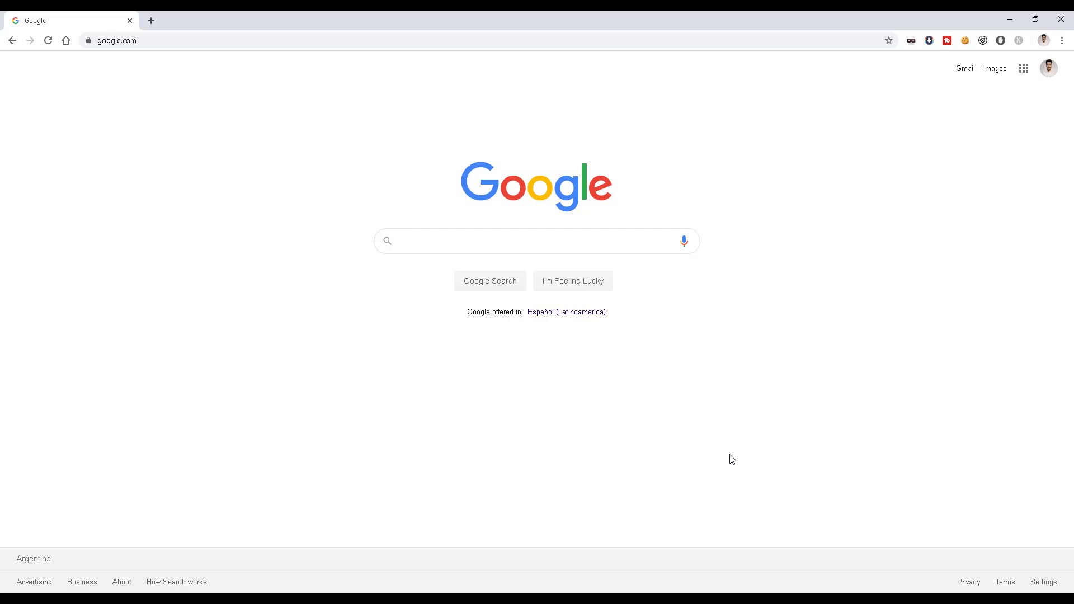
# Step: Search Google for 'everve exchange' and open the everve.net result
pyautogui.click(529, 240)
pyautogui.write('eve')
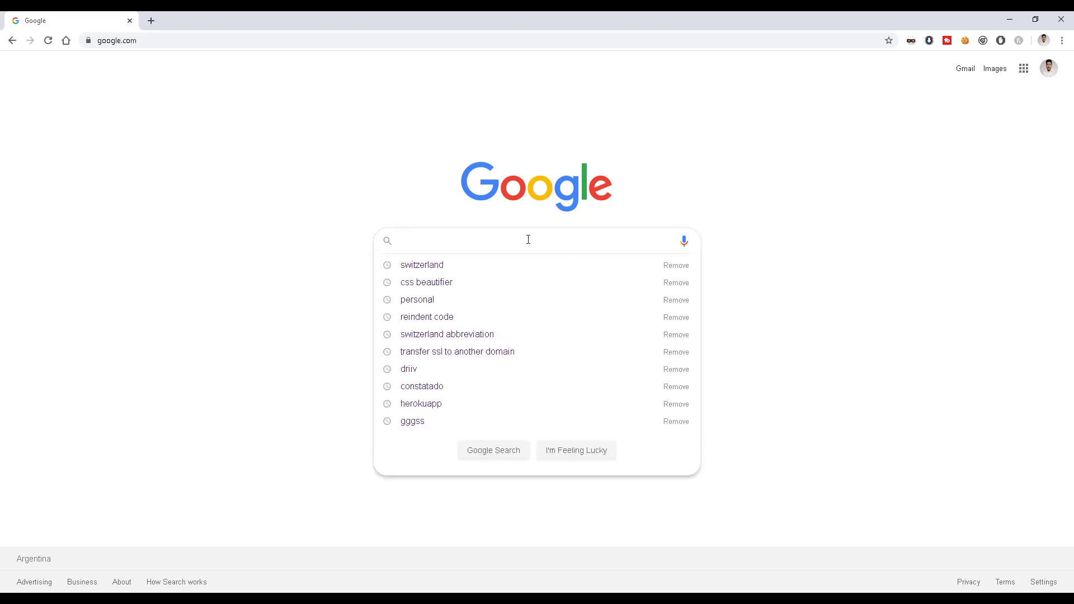
pyautogui.write('rve')
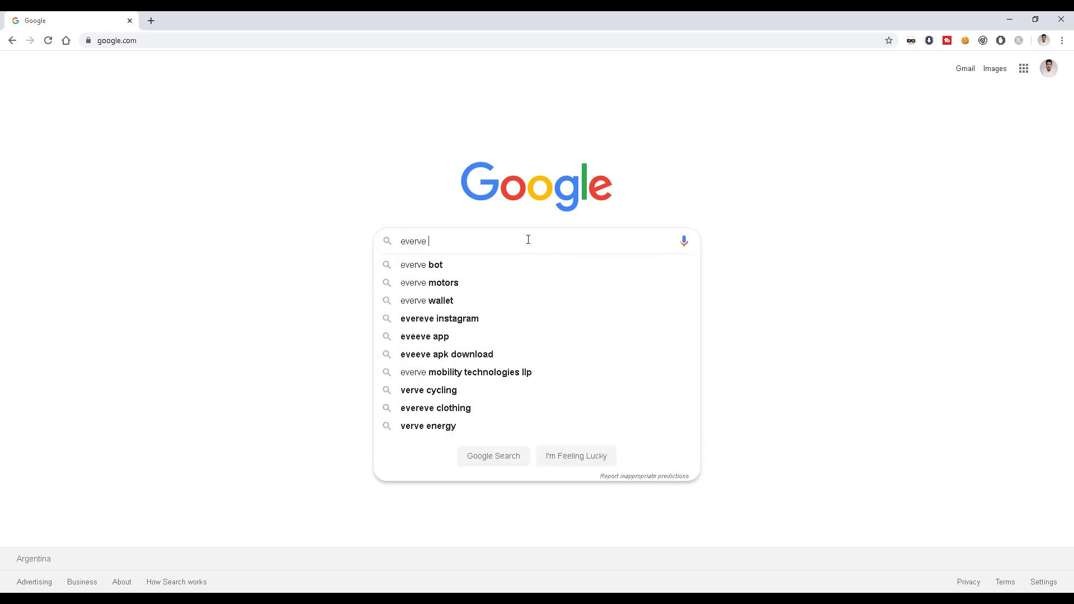
pyautogui.write(' exchange')
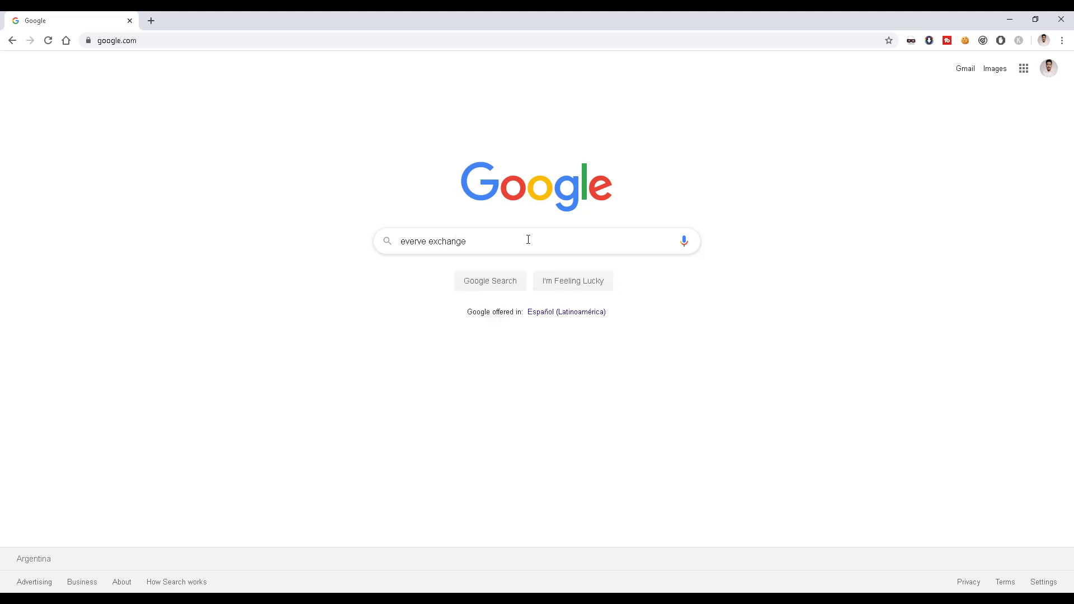
pyautogui.press('Return')
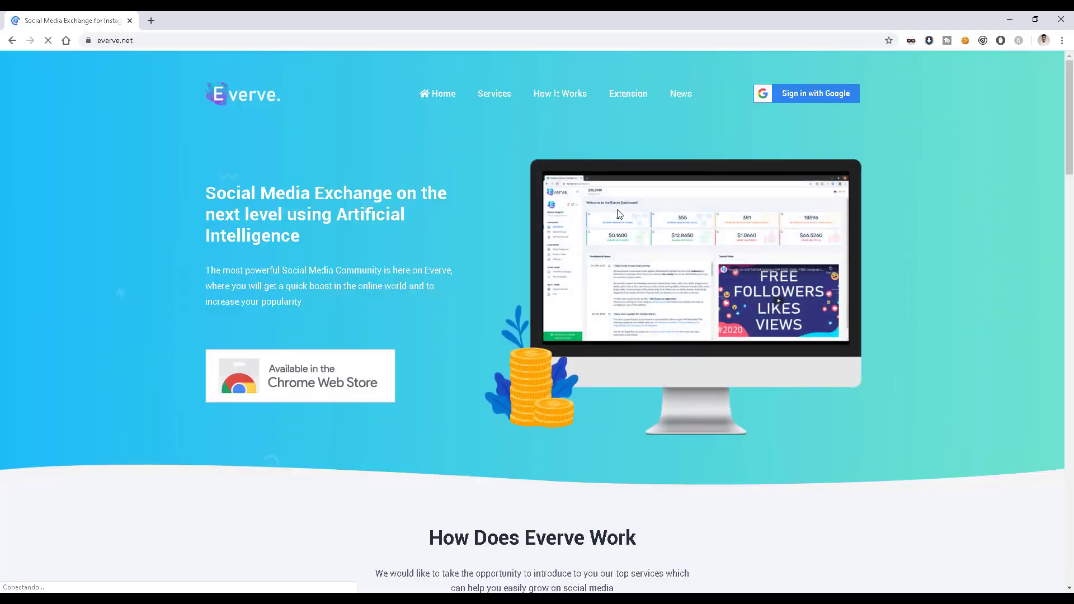
# Step: Sign in to Everve with the Google account, reaching the €0.4531 dashboard
pyautogui.click(803, 95)
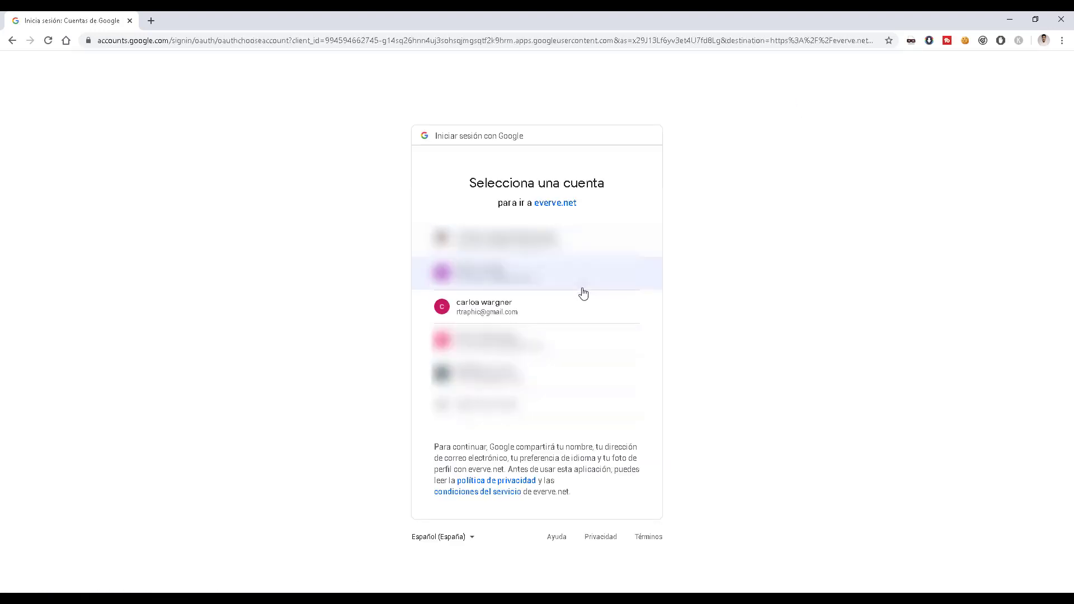
pyautogui.click(515, 316)
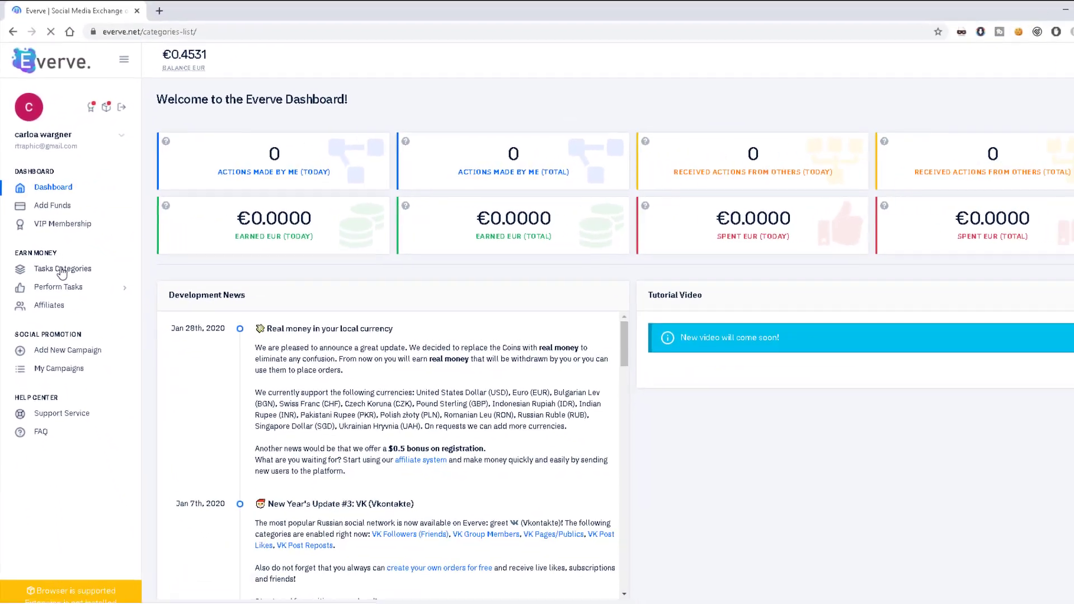
# Step: Go from Tasks Categories to the Instagram Followers task list
pyautogui.click(59, 267)
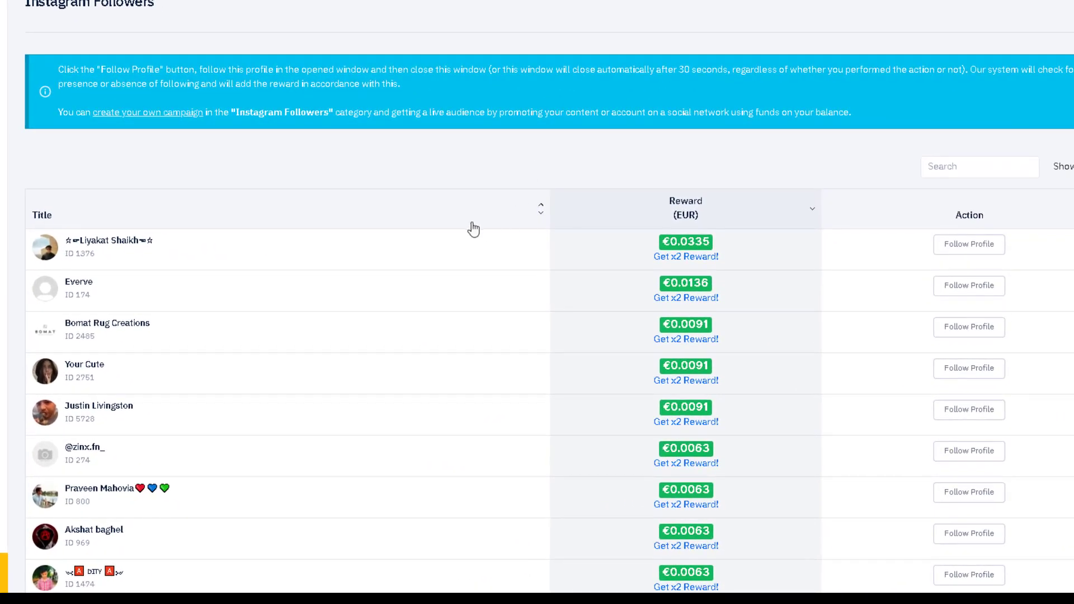
pyautogui.scroll(-2, 494, 179)
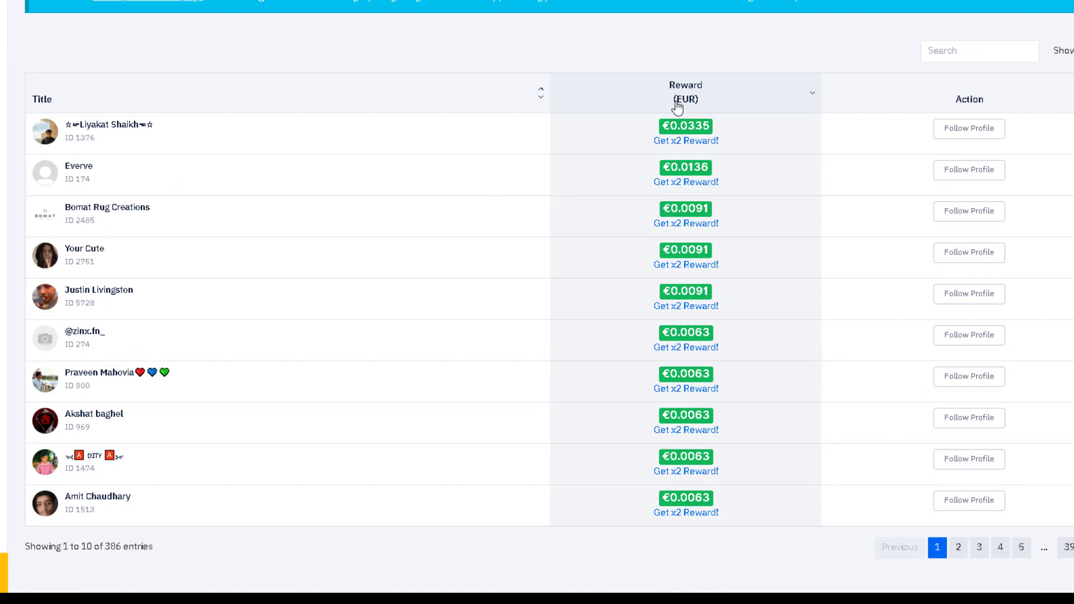
pyautogui.scroll(1, 660, 118)
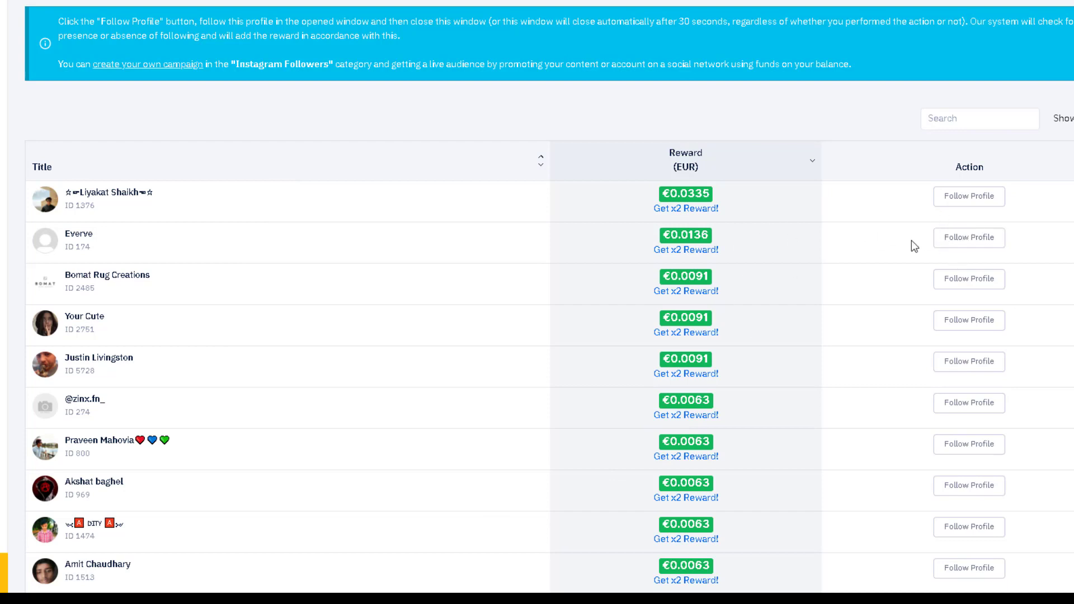
pyautogui.scroll(-1, 853, 282)
pyautogui.hscroll(2, 848, 481)
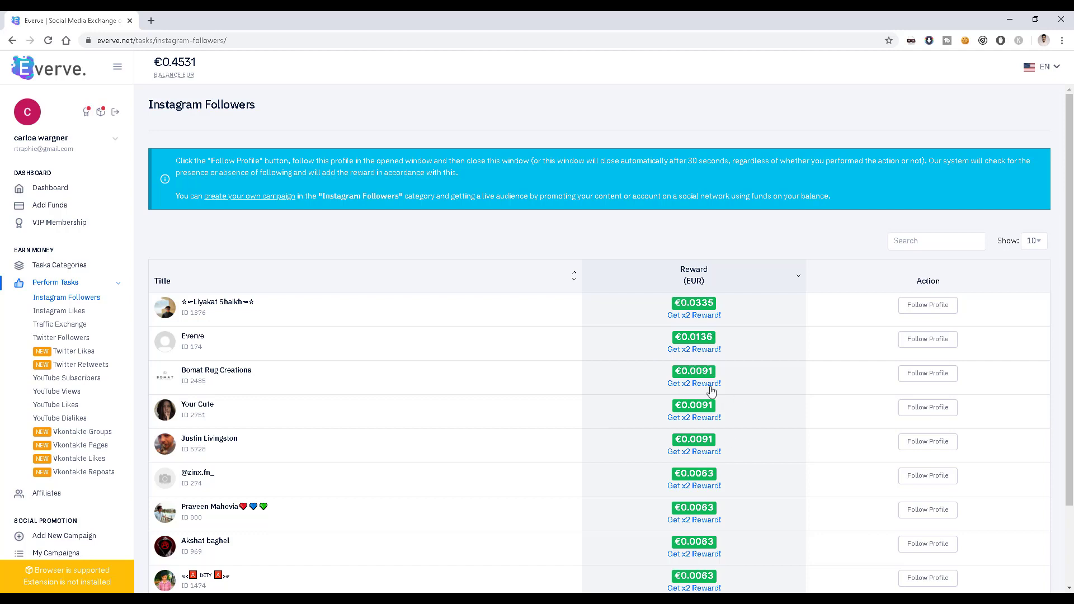
pyautogui.scroll(-1, 696, 404)
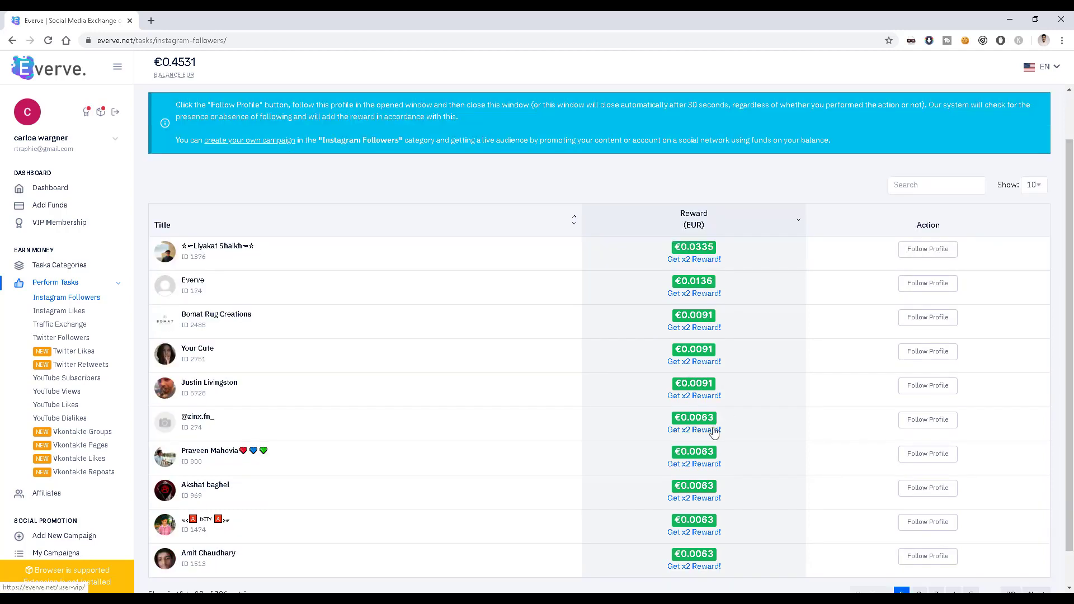
pyautogui.scroll(-1, 757, 338)
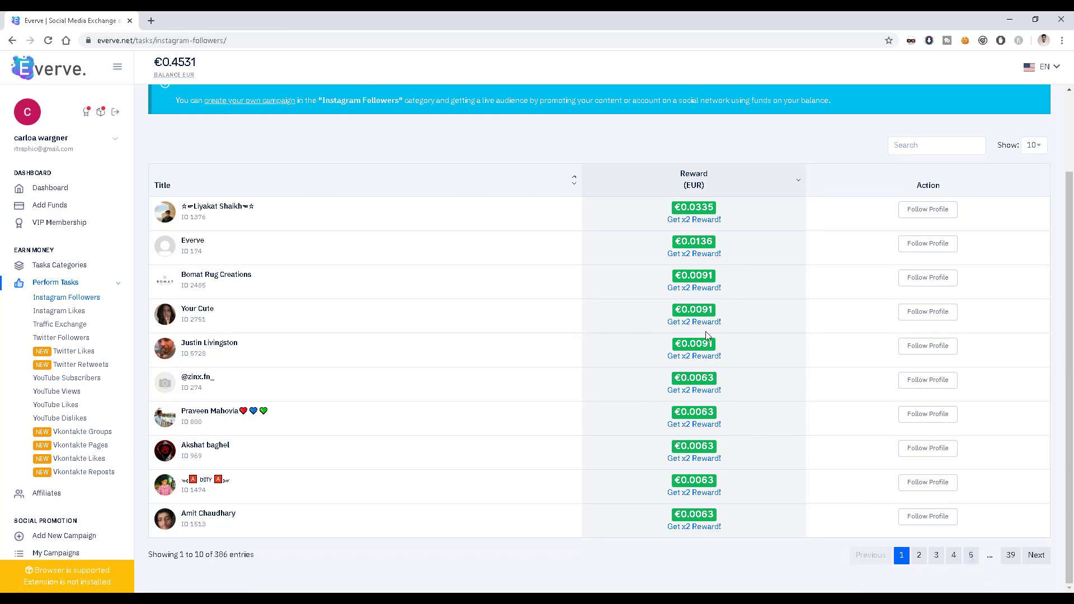
pyautogui.scroll(2, 709, 356)
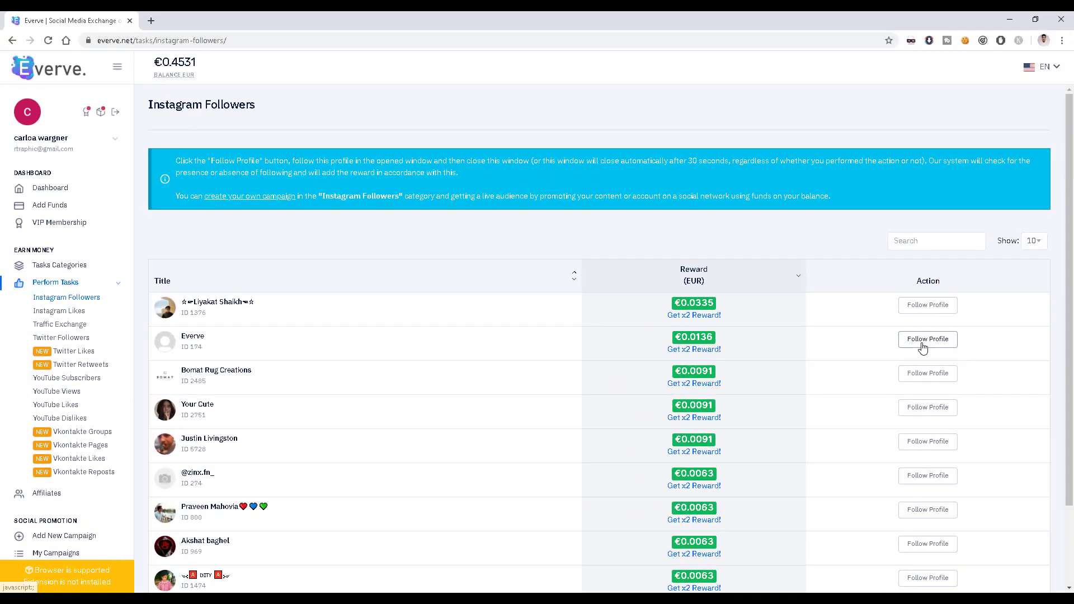
# Step: Run the Everve row's task by following everve_net on Instagram, then close that tab
pyautogui.click(921, 339)
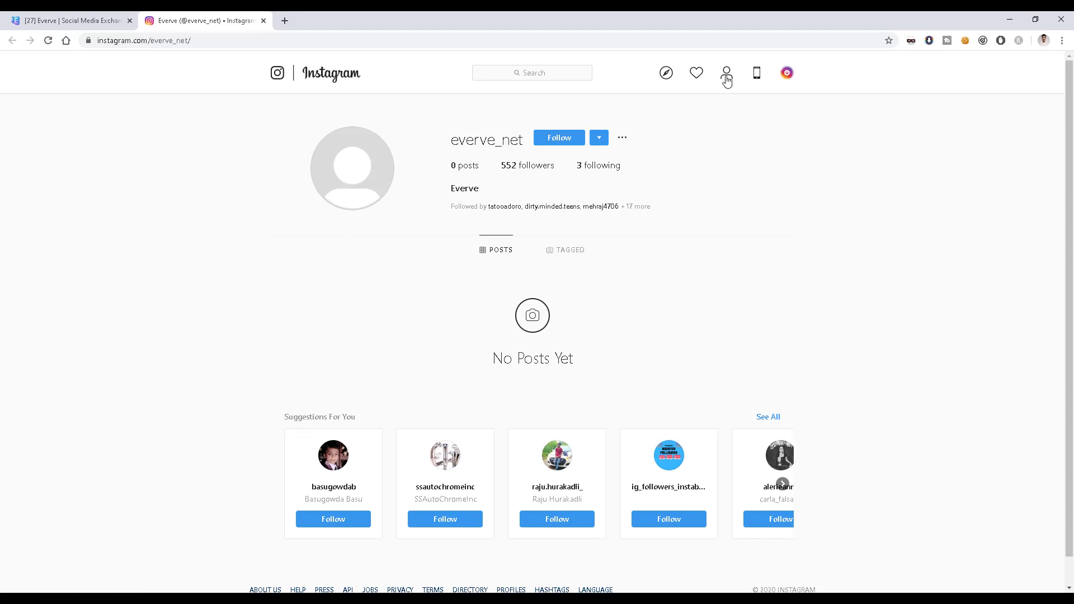
pyautogui.click(558, 138)
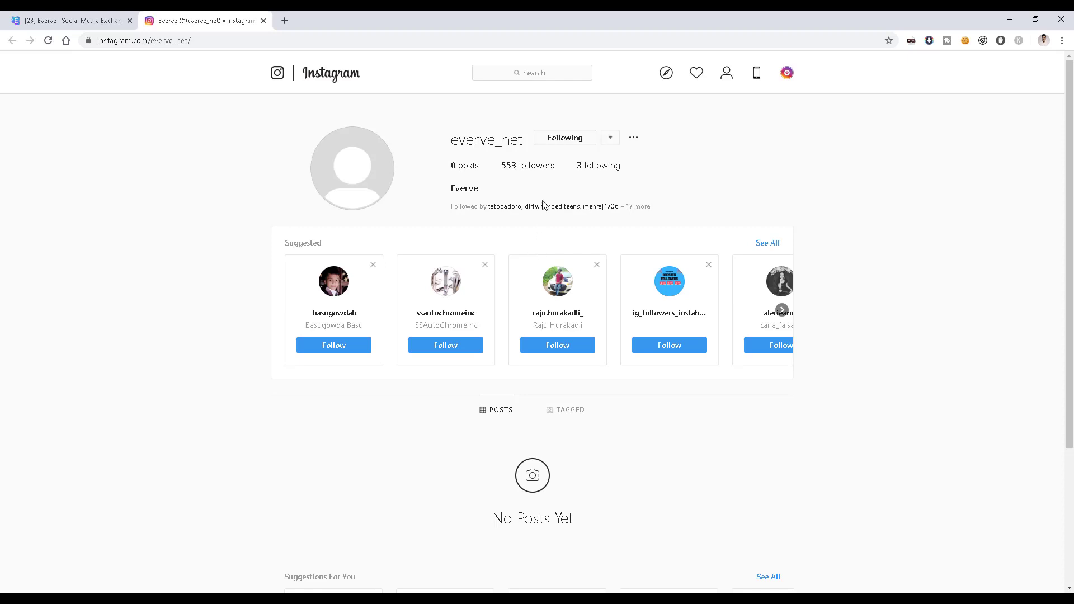
pyautogui.click(263, 21)
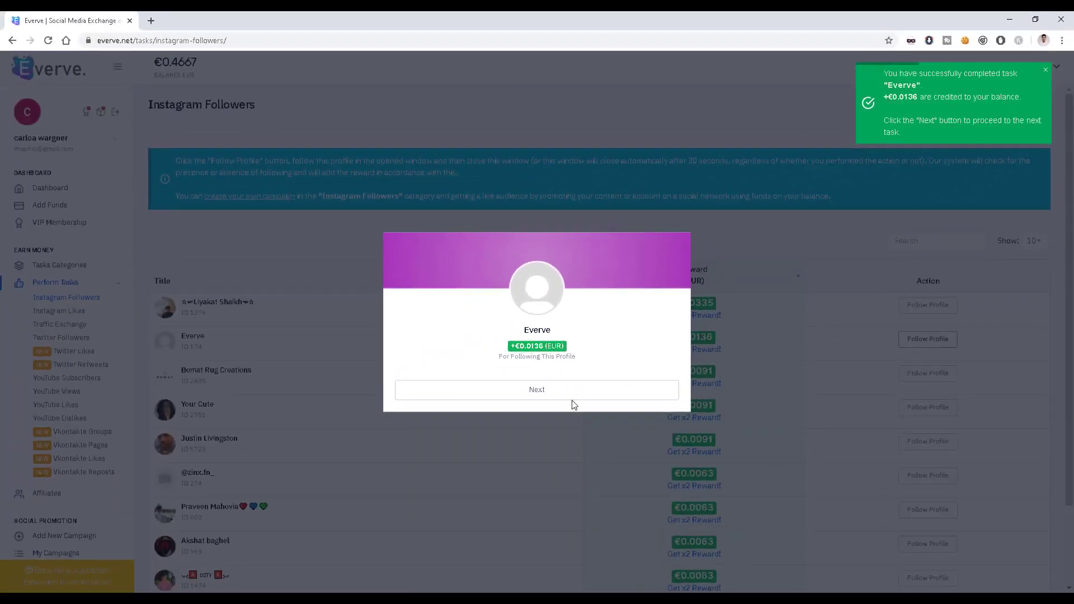
# Step: Continue past the completion dialog to the Bomat Rug Creations follow task
pyautogui.click(617, 399)
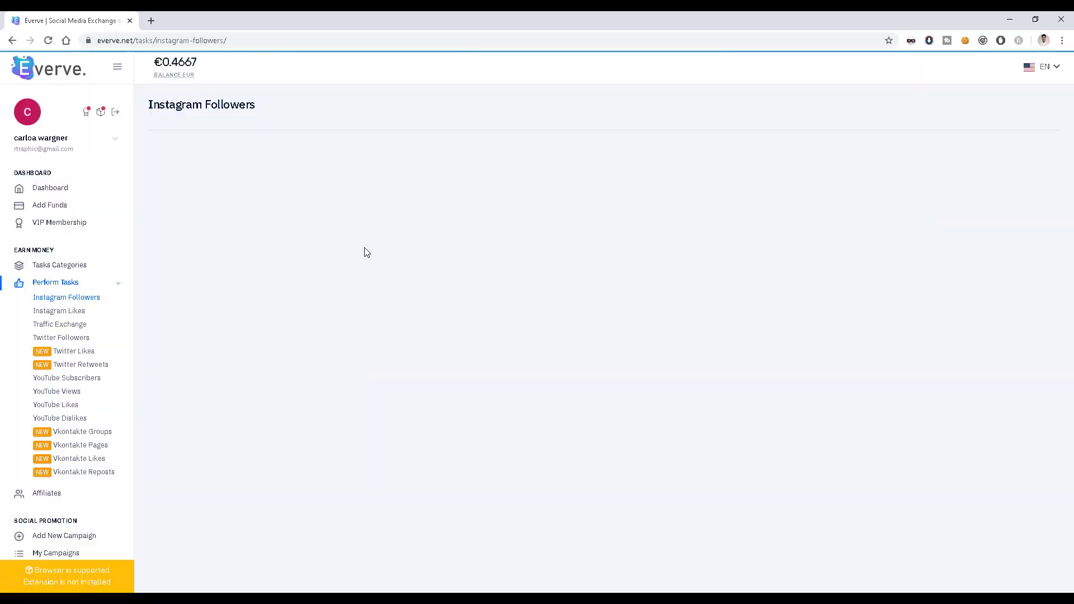
pyautogui.scroll(-1, 551, 369)
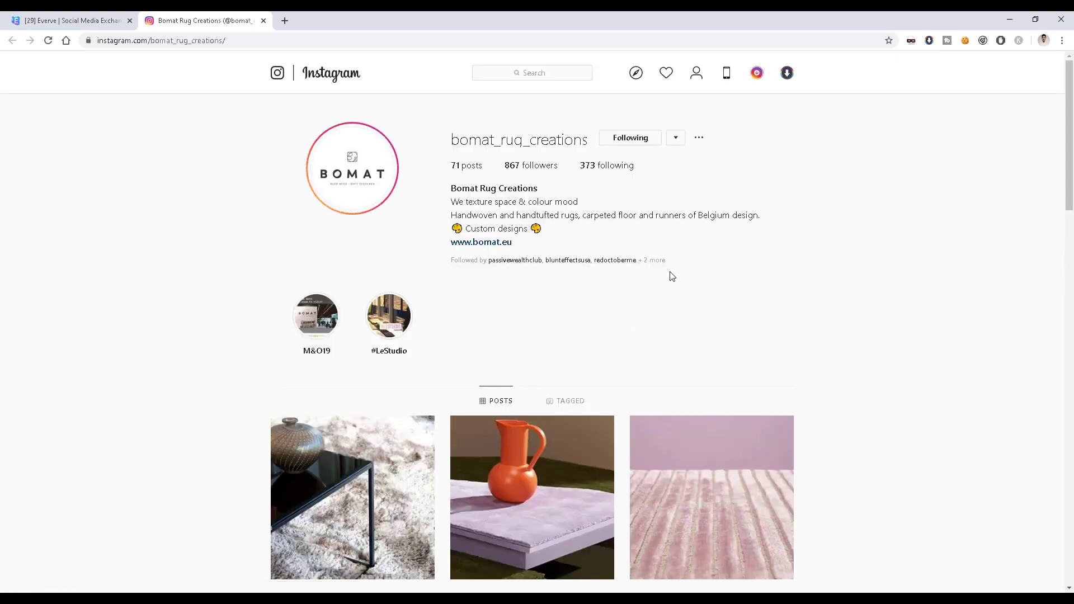
# Step: Unfollow and re-follow bomat_rug_creations on Instagram, then close its tab
pyautogui.click(630, 139)
pyautogui.click(530, 363)
pyautogui.click(616, 139)
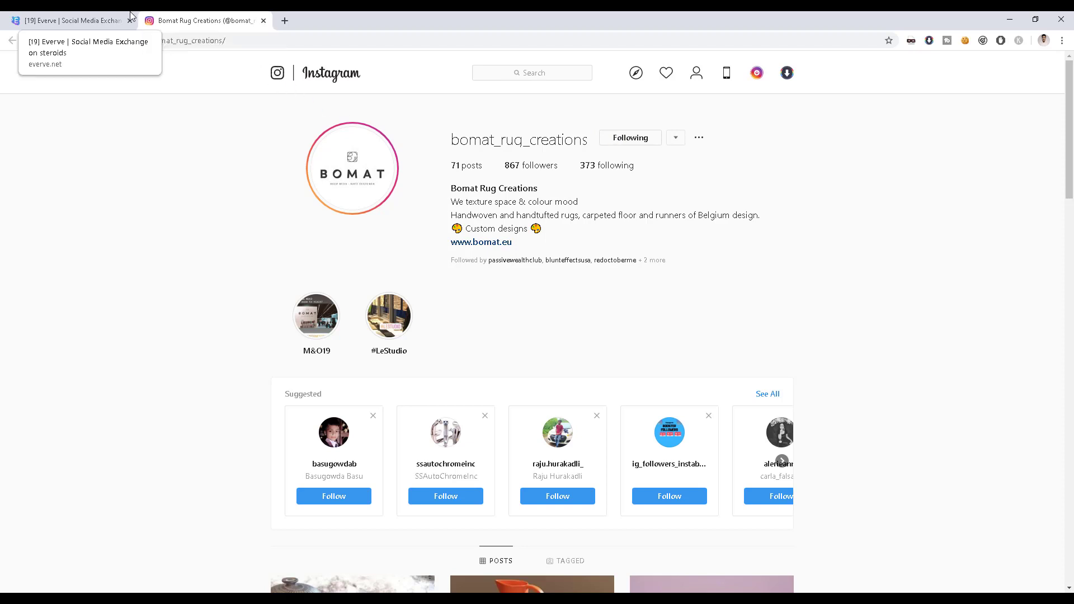
pyautogui.click(262, 21)
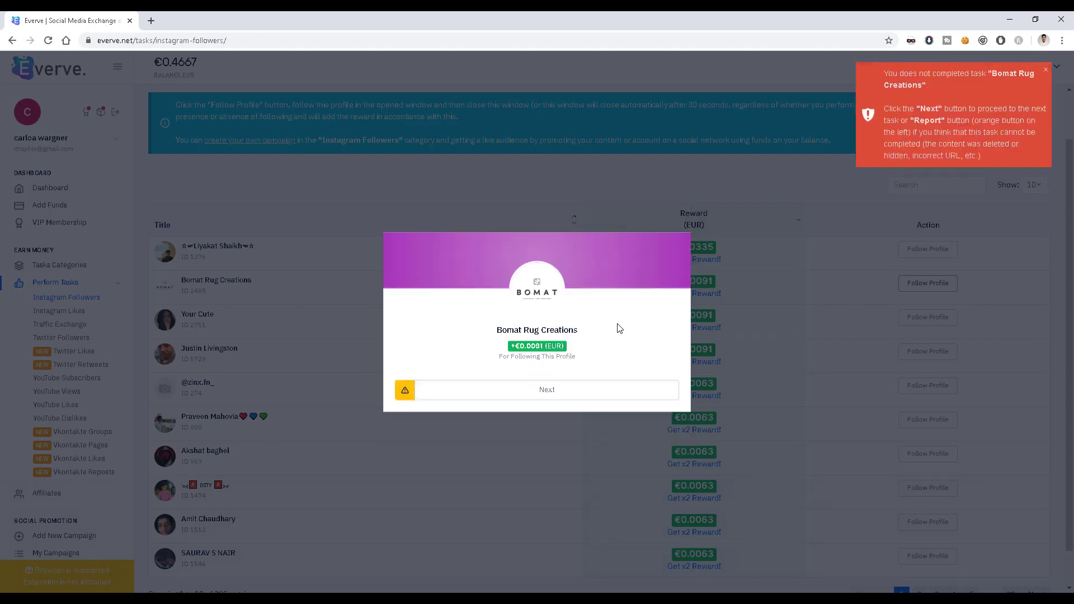
# Step: Dismiss the not-completed notice for Bomat Rug Creations and return to the task list
pyautogui.click(576, 391)
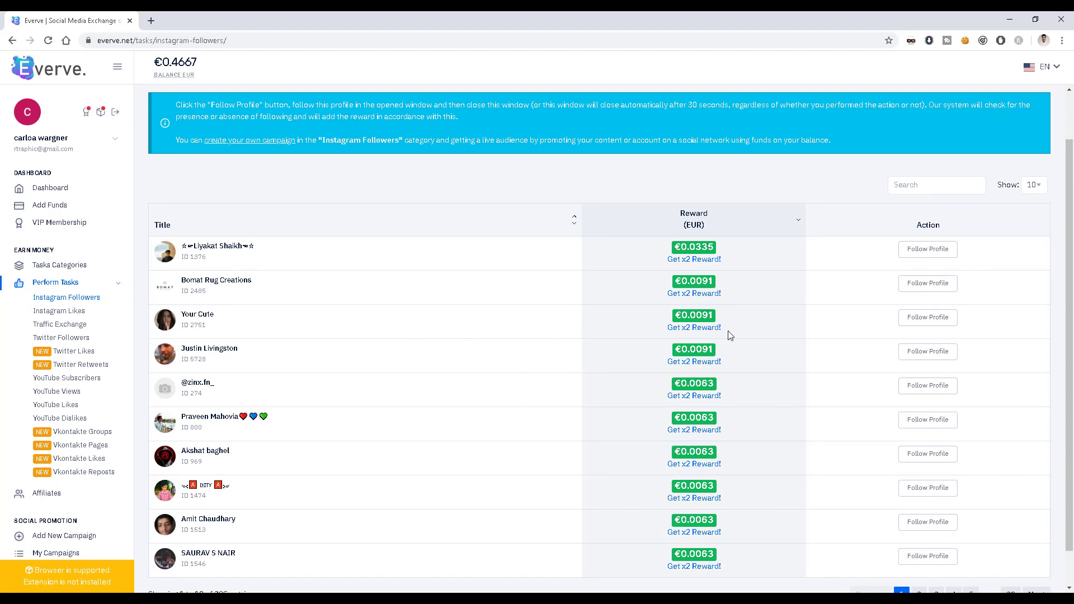
# Step: Follow the Your Cute profile on Instagram and claim the €0.0091 reward
pyautogui.click(934, 317)
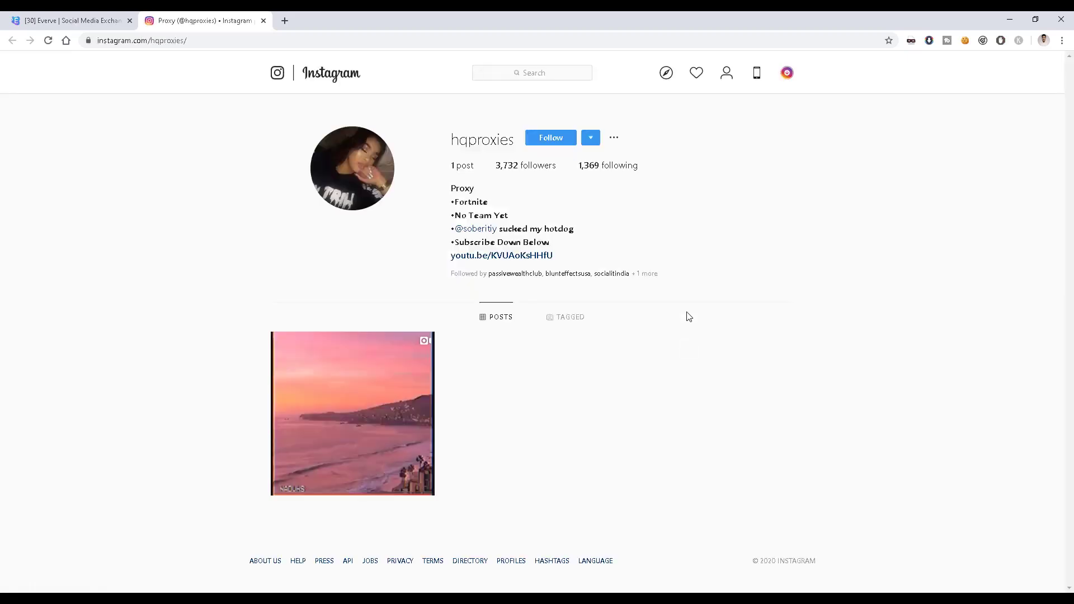
pyautogui.click(550, 140)
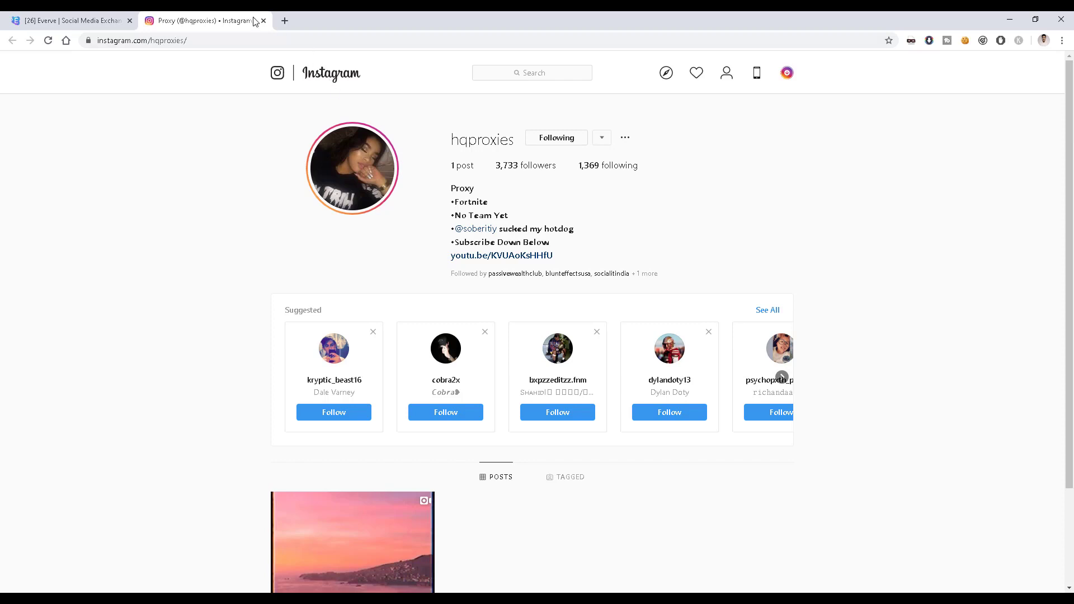
pyautogui.click(263, 20)
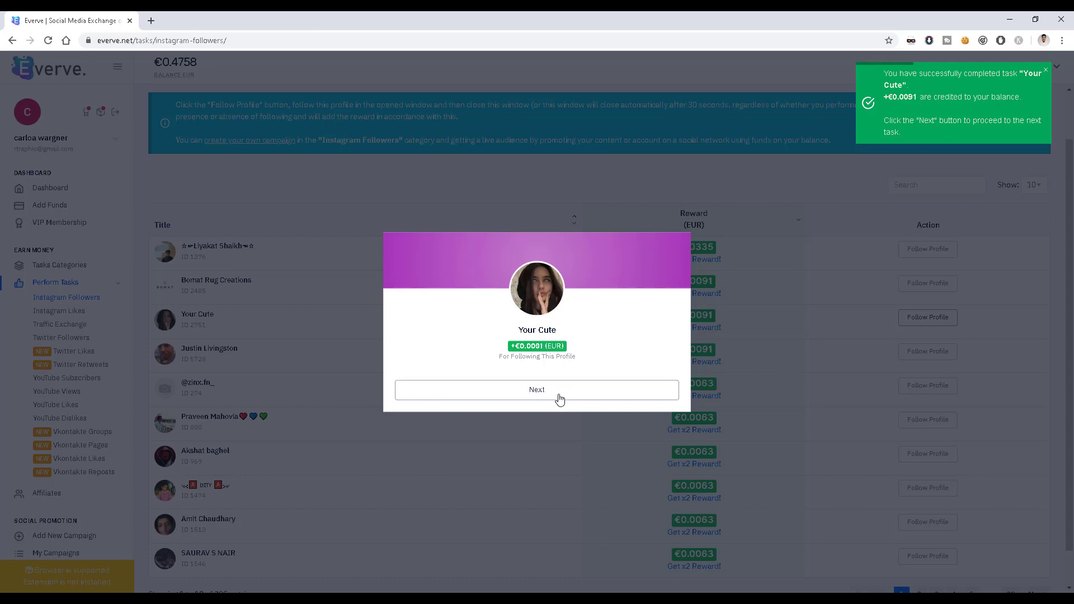
pyautogui.click(519, 387)
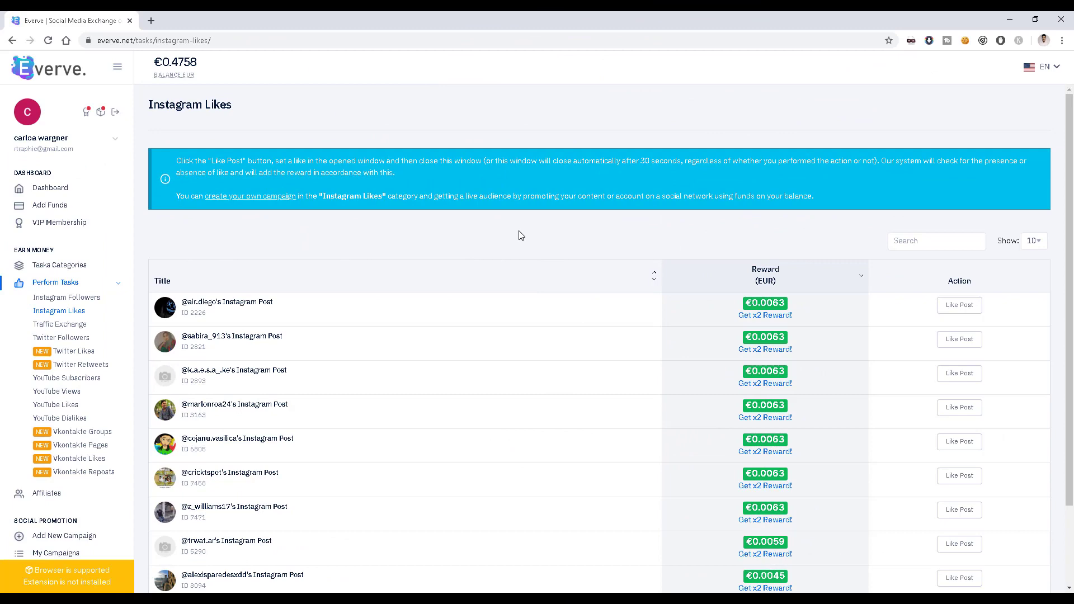
pyautogui.scroll(-1, 518, 236)
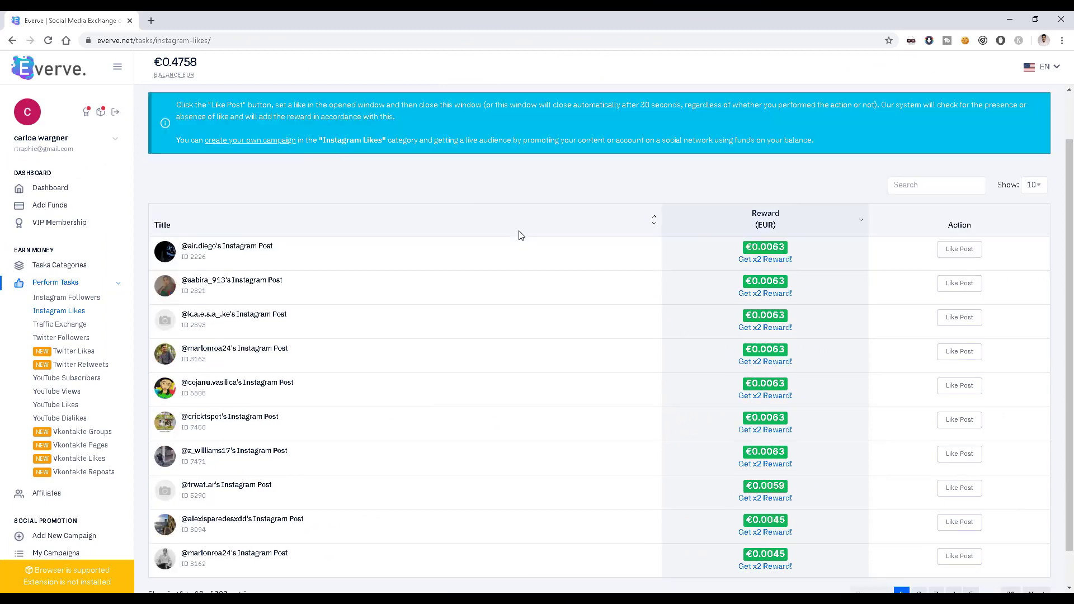
pyautogui.scroll(-1, 307, 255)
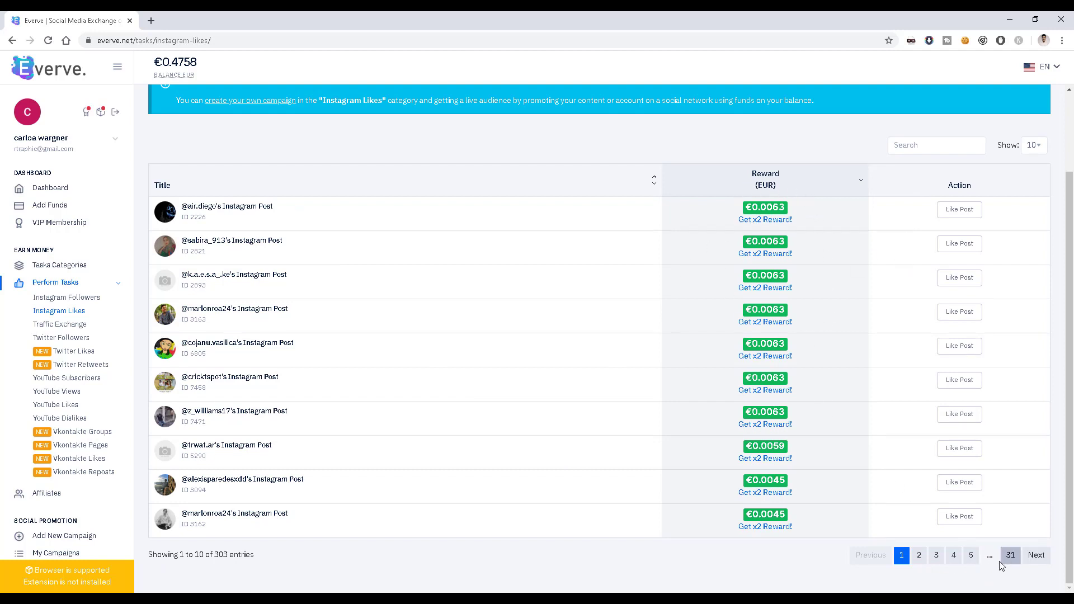
pyautogui.scroll(1, 810, 369)
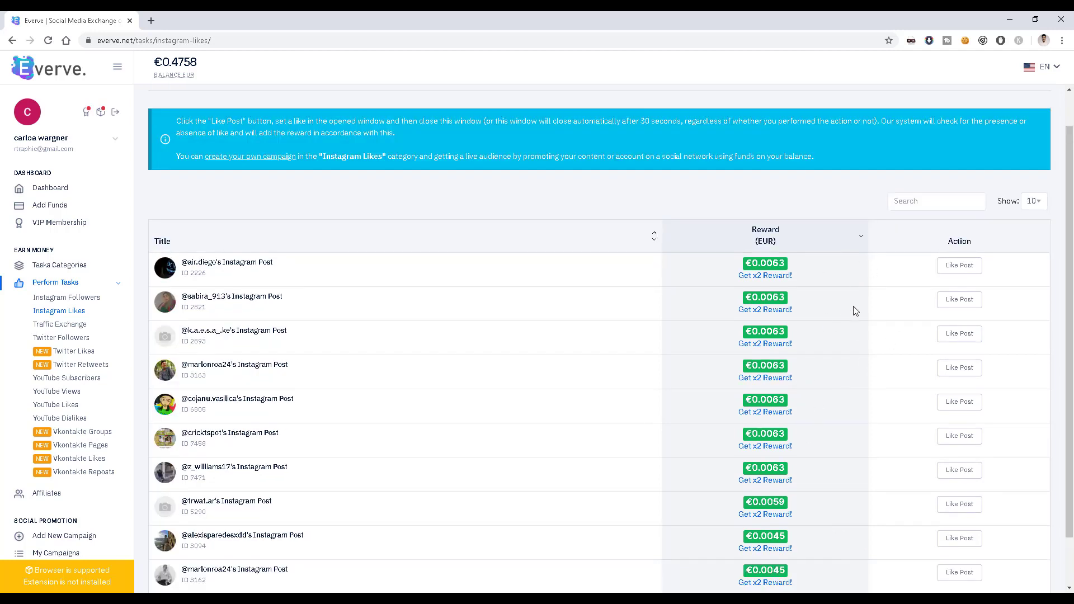
pyautogui.scroll(1, 820, 275)
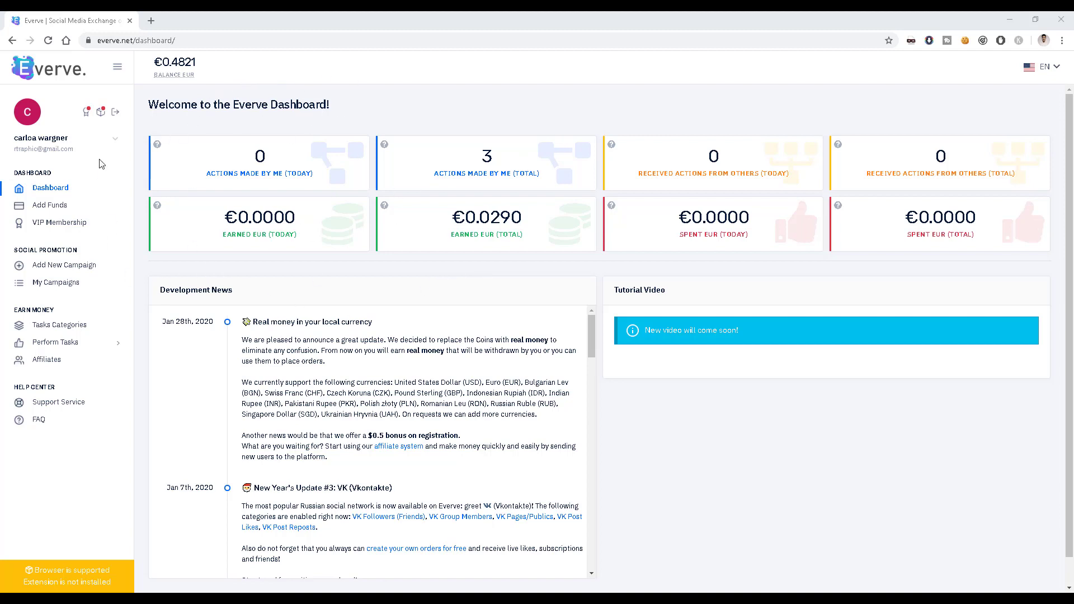
# Step: Open the Everve browser extension status page from the sidebar banner
pyautogui.click(102, 118)
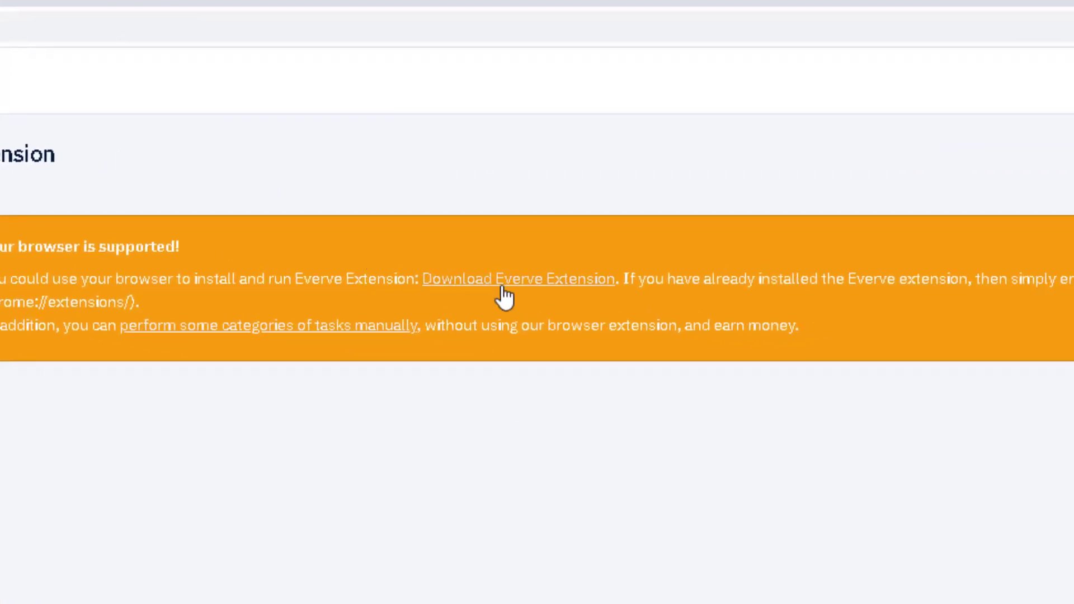
# Step: Add the Nr.1 Traffic Exchange Network by Everve extension to Chrome
pyautogui.click(479, 221)
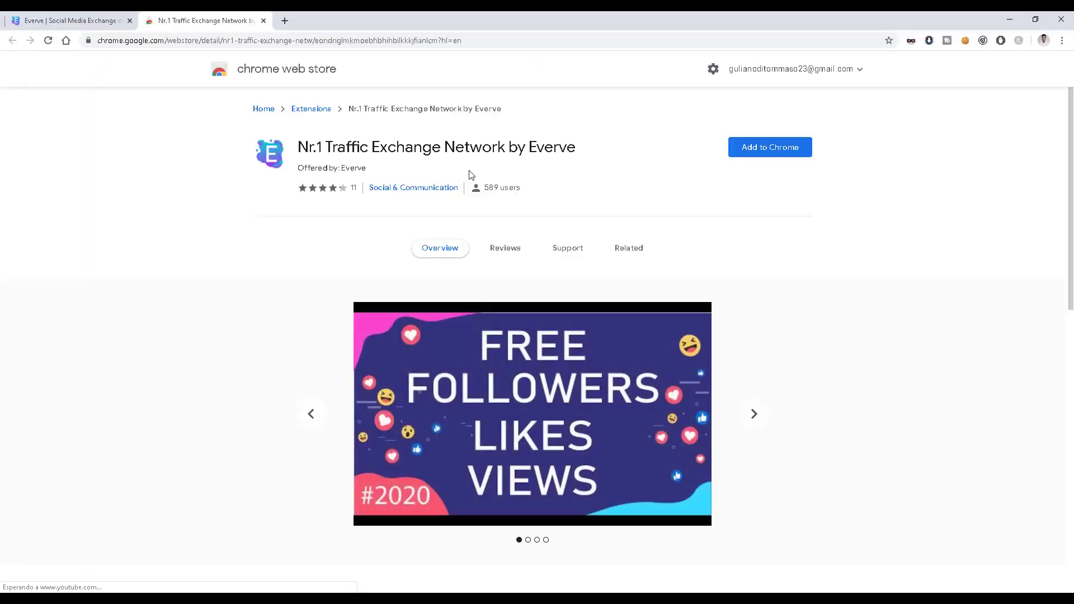
pyautogui.click(783, 151)
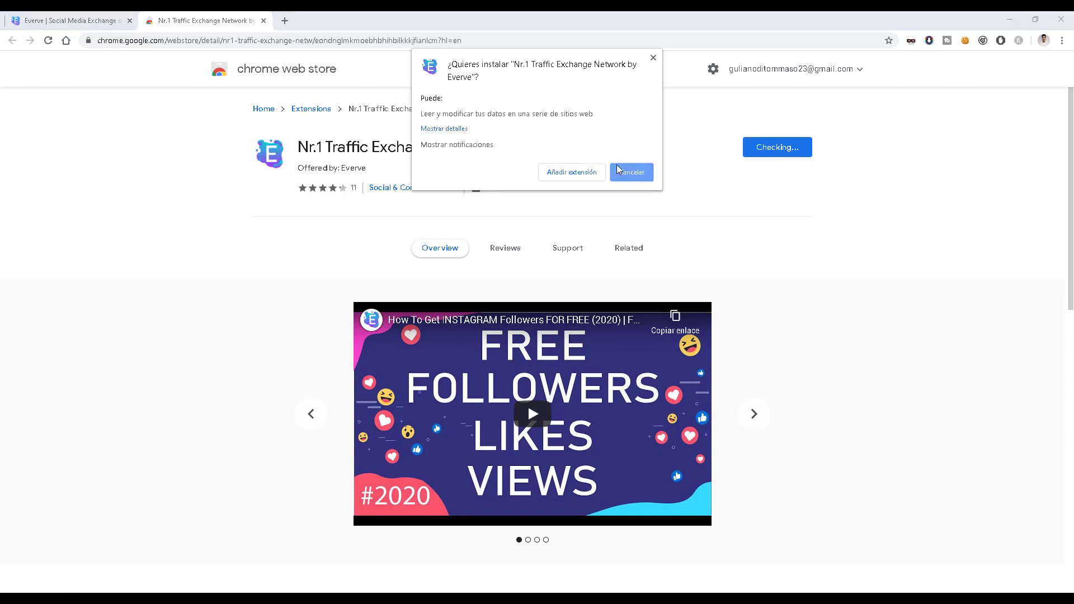
pyautogui.click(570, 174)
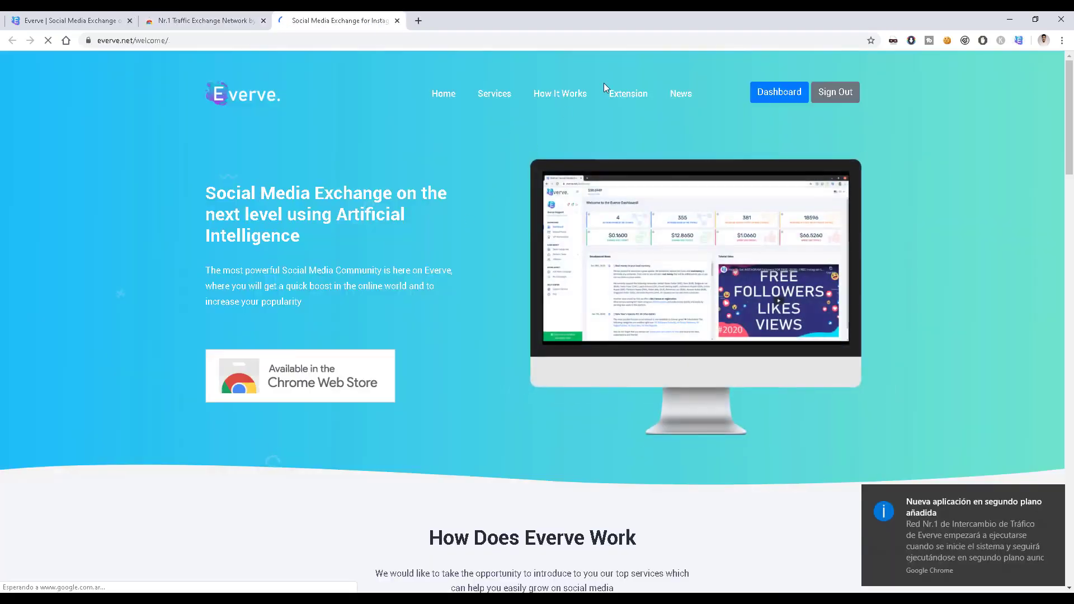
# Step: Go from the welcome page to the dashboard and start an Instagram Followers campaign
pyautogui.click(778, 92)
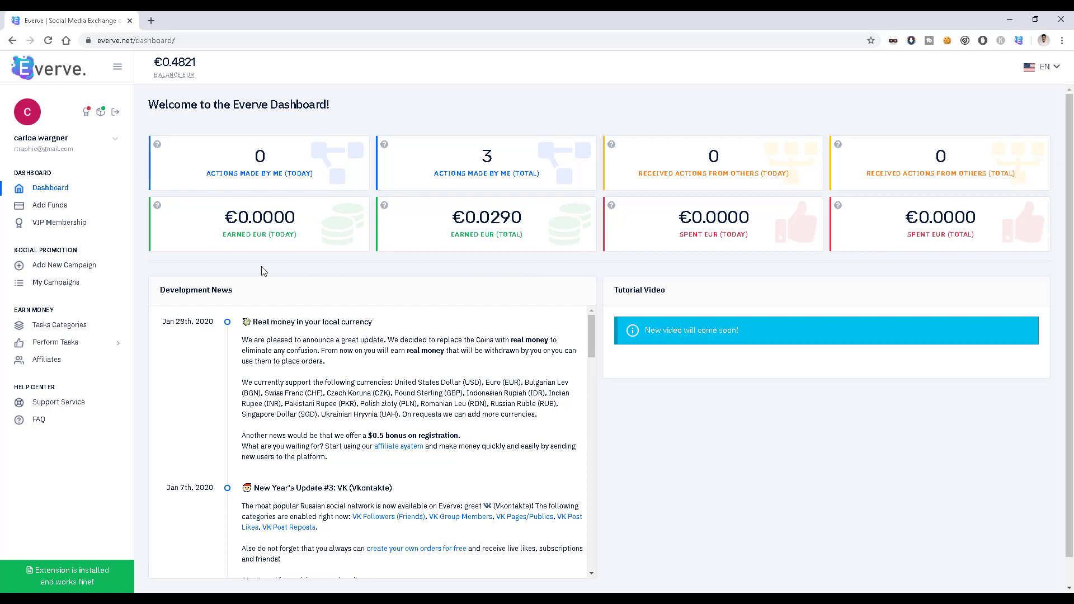
pyautogui.click(74, 272)
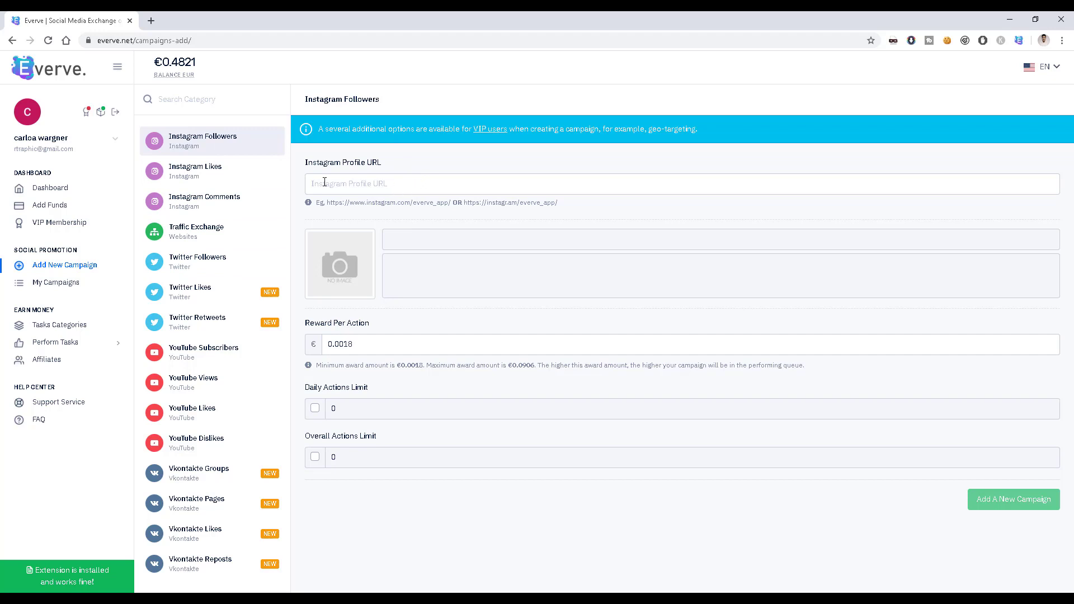
pyautogui.click(418, 178)
pyautogui.rightClick(373, 187)
pyautogui.click(413, 272)
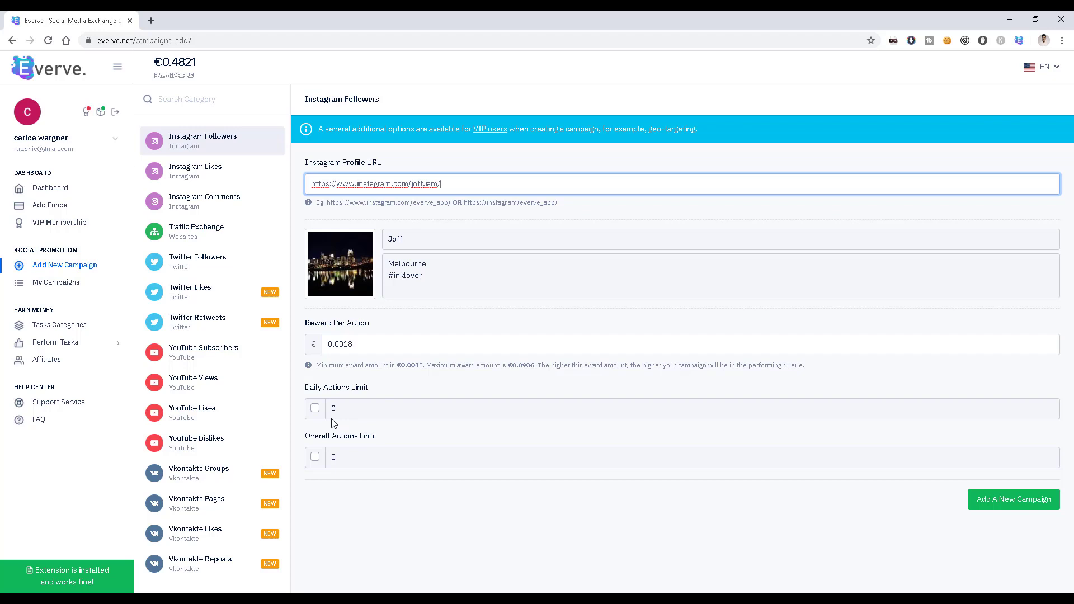
# Step: Enable a daily actions limit of 10 and submit the new campaign
pyautogui.click(316, 409)
pyautogui.click(350, 408)
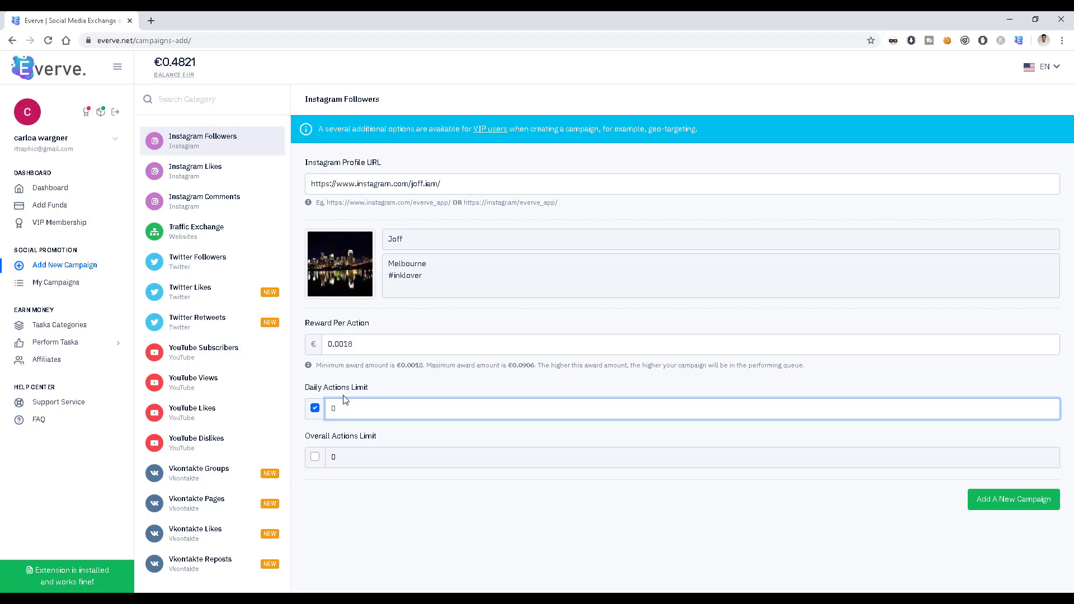
pyautogui.write('10')
pyautogui.click(388, 476)
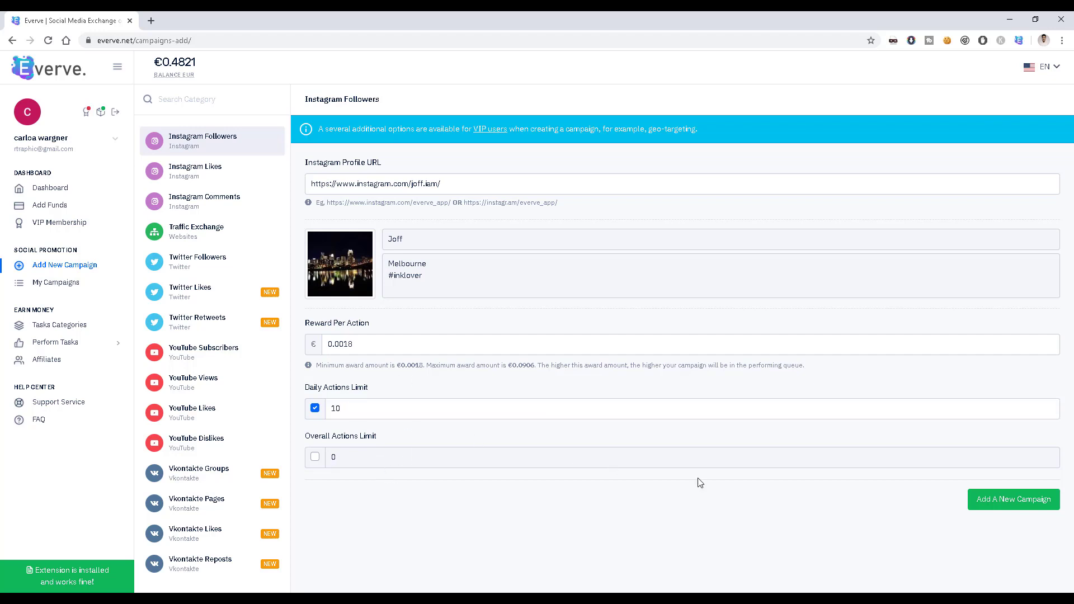
pyautogui.click(998, 505)
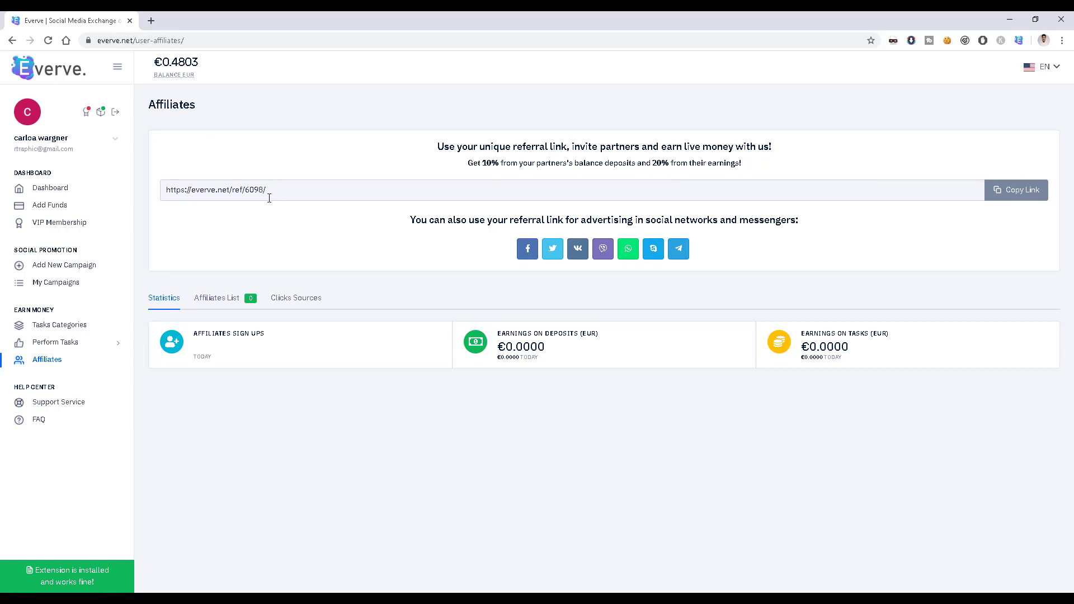
# Step: Return from the Affiliates page to the dashboard to check campaign stats
pyautogui.click(59, 188)
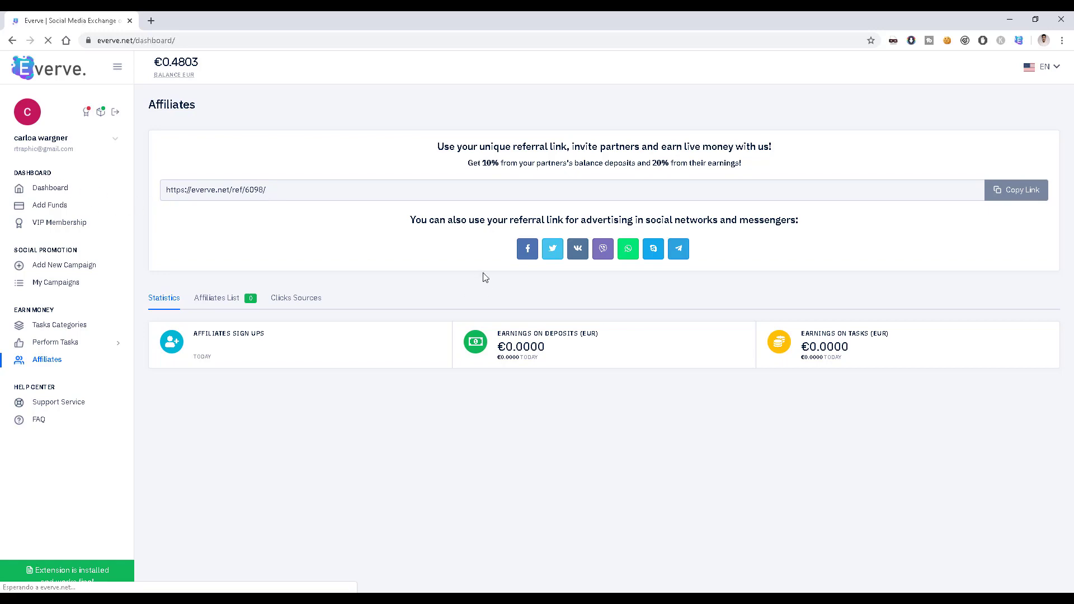